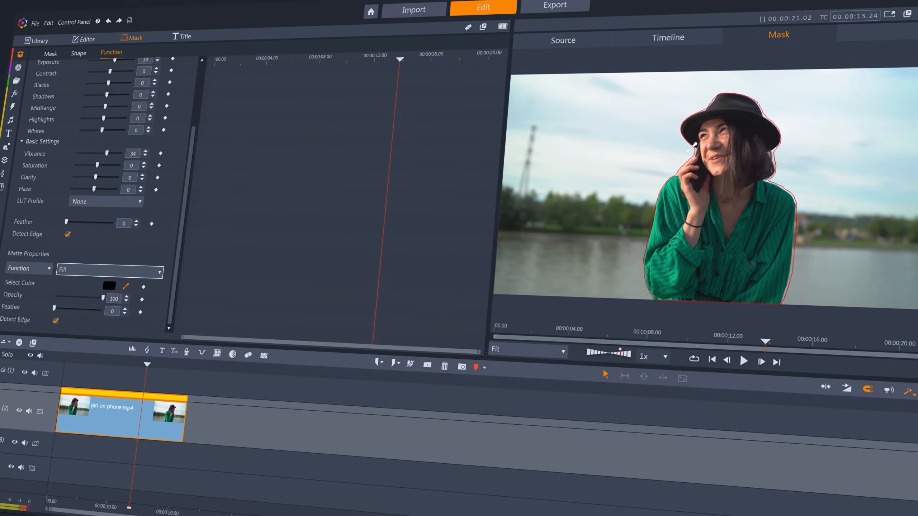
left_click(693, 154)
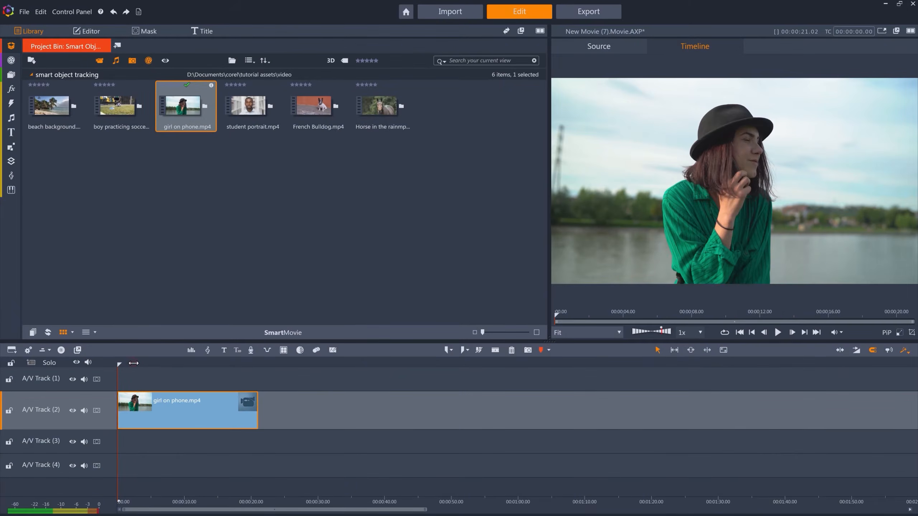
Step: Create a clip mask with a shape group on girl on phone.mp4
left_click_drag(134, 363, 209, 368)
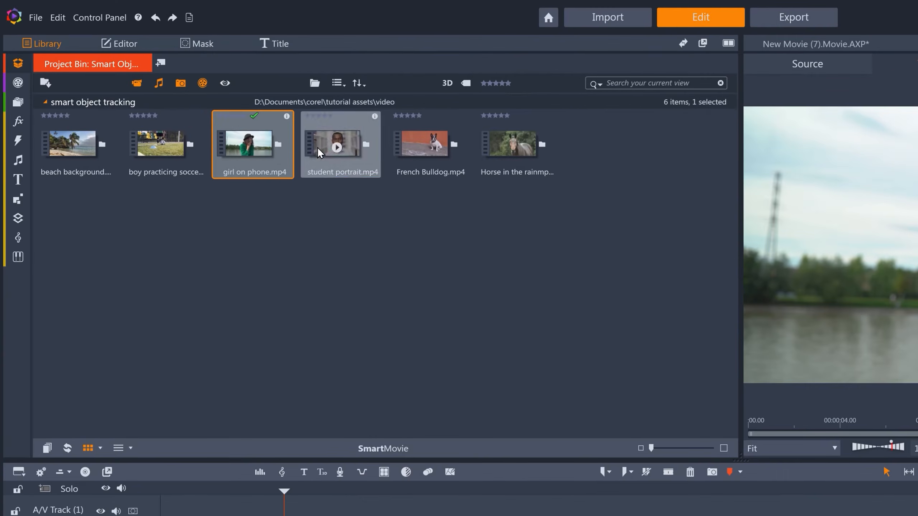
left_click(202, 45)
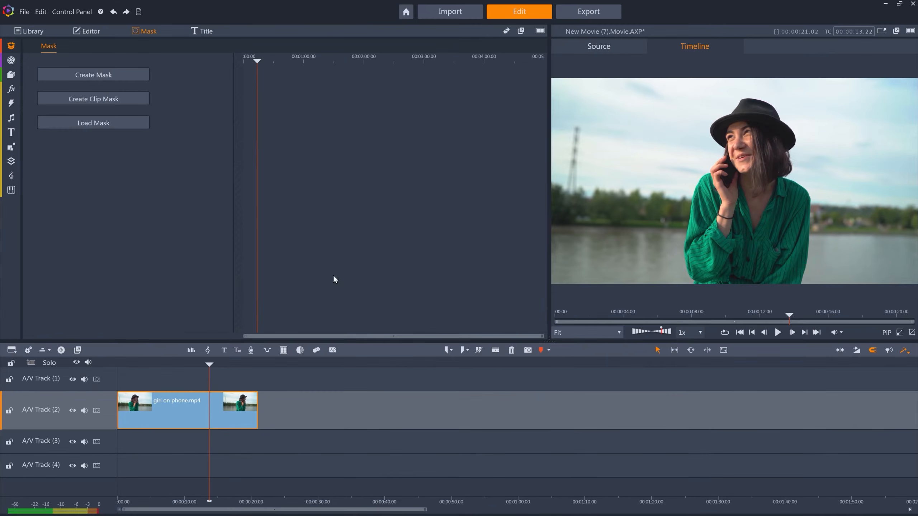
left_click(131, 101)
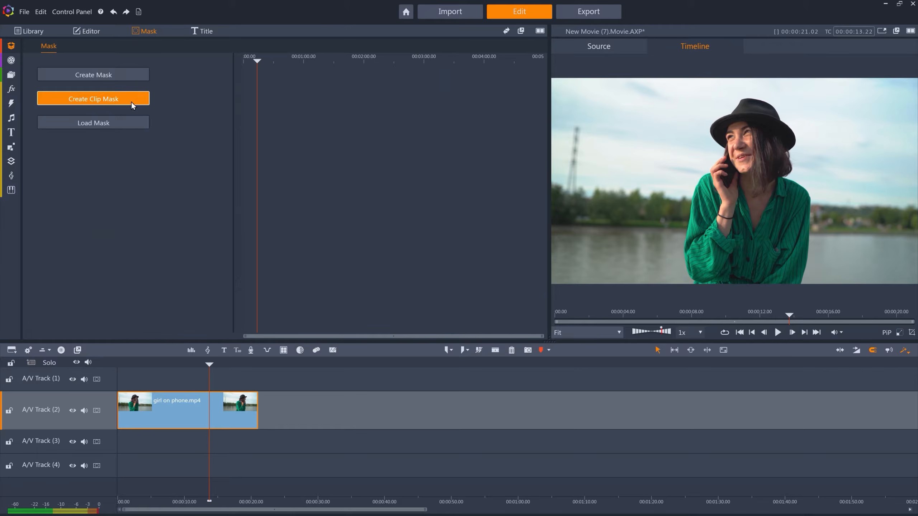
left_click(130, 142)
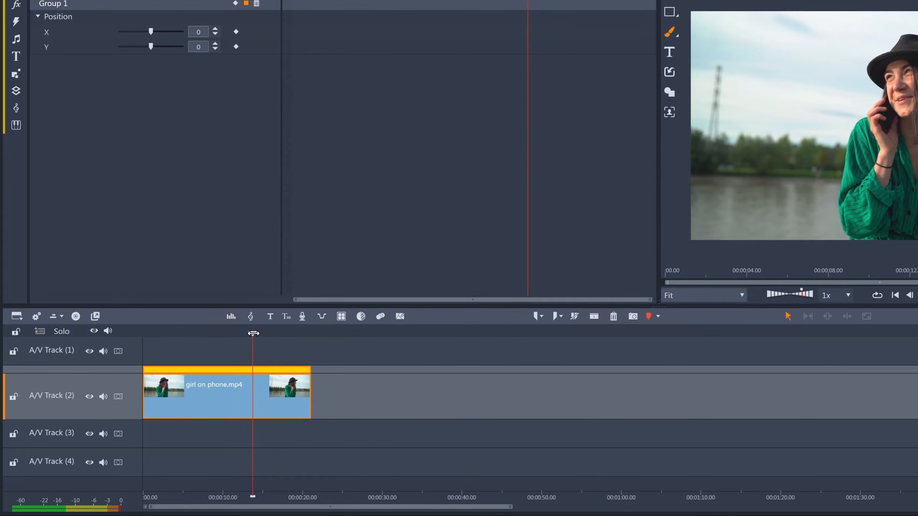
Step: At the clip's first frame, paint over the woman with the brush and Smart Edge enabled, and apply the selection as a mask shape
left_click_drag(253, 333, 101, 333)
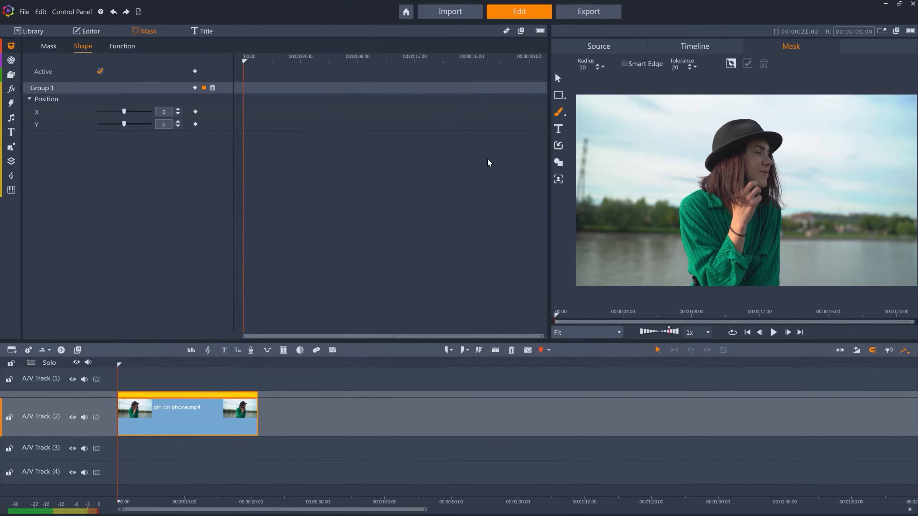
left_click(558, 111)
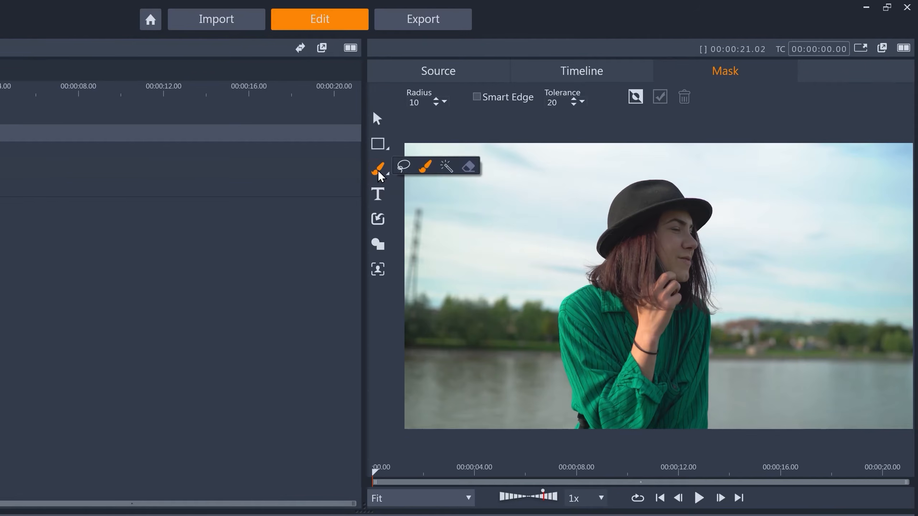
left_click(427, 167)
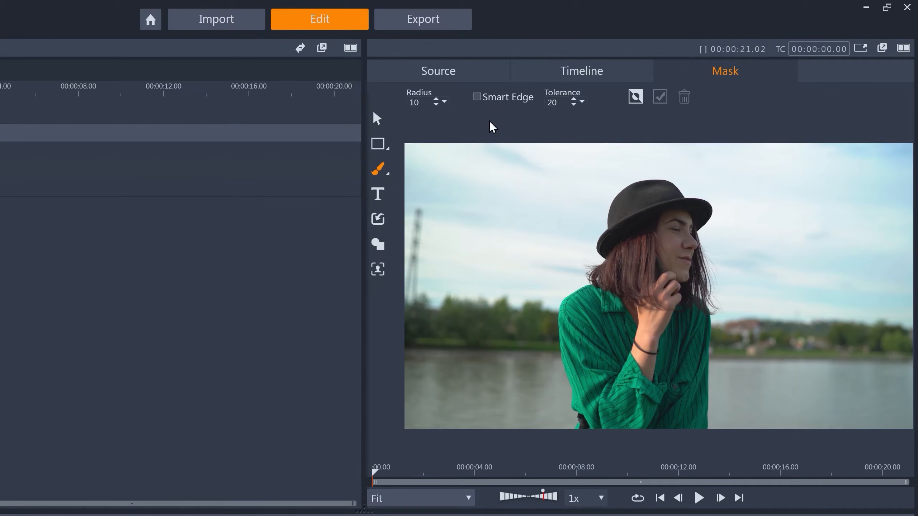
left_click(476, 96)
mouse_move(664, 180)
left_mouse_down()
mouse_move(631, 205)
mouse_move(655, 199)
mouse_move(648, 254)
mouse_move(663, 393)
mouse_move(625, 399)
mouse_move(608, 386)
left_mouse_up()
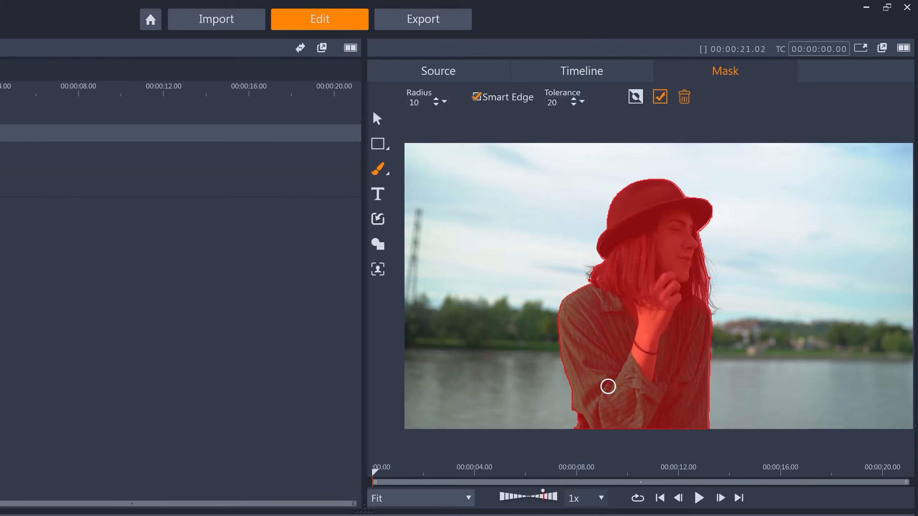
left_click(661, 98)
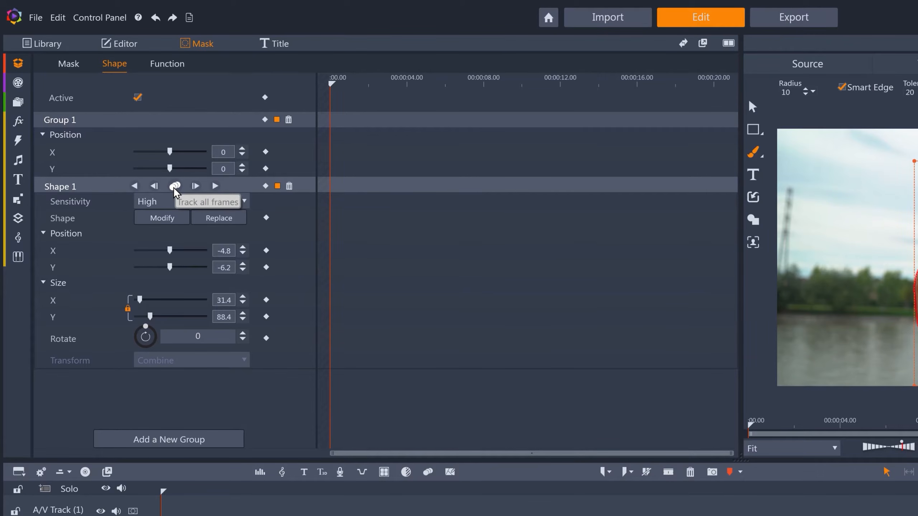
Step: Set the mask shape's tracking sensitivity to Low and track it through all frames
left_click(188, 202)
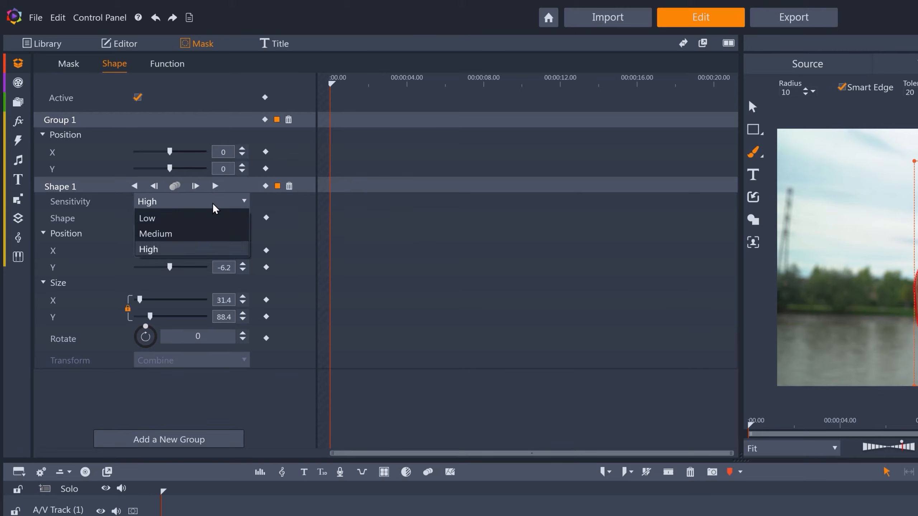
left_click(170, 219)
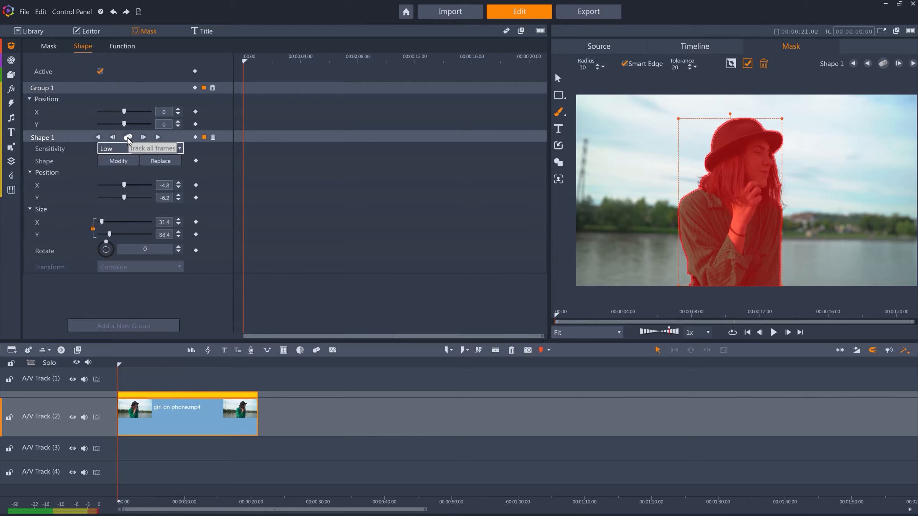
left_click(128, 137)
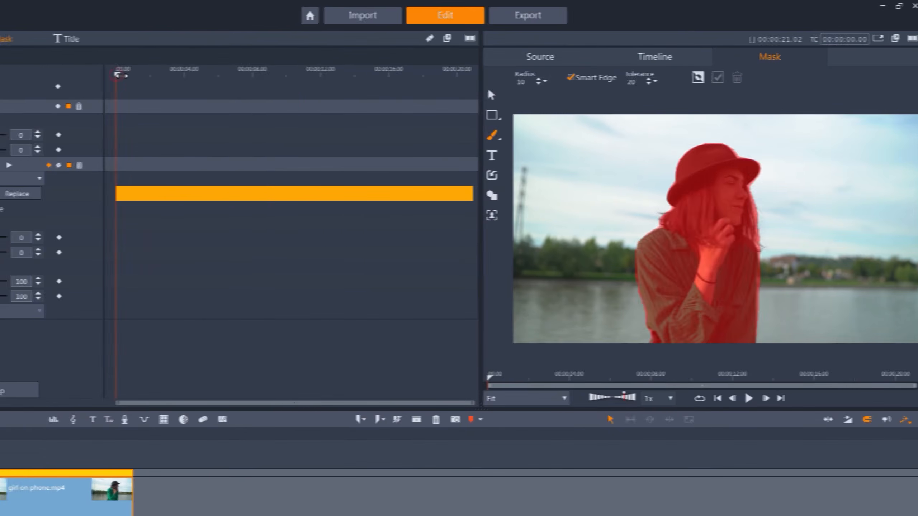
Step: Scrub through the tracked frames to check how well the mask follows the woman
left_click_drag(294, 74, 474, 91)
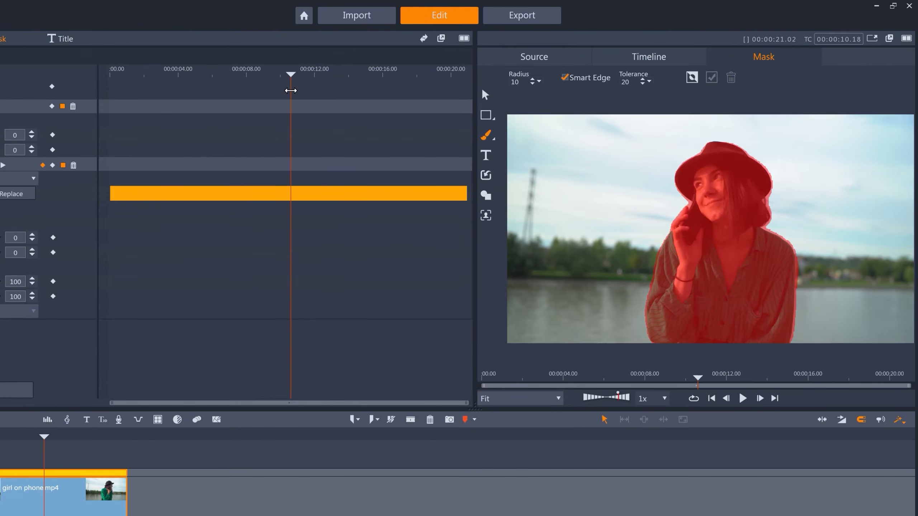
left_click_drag(288, 77, 178, 77)
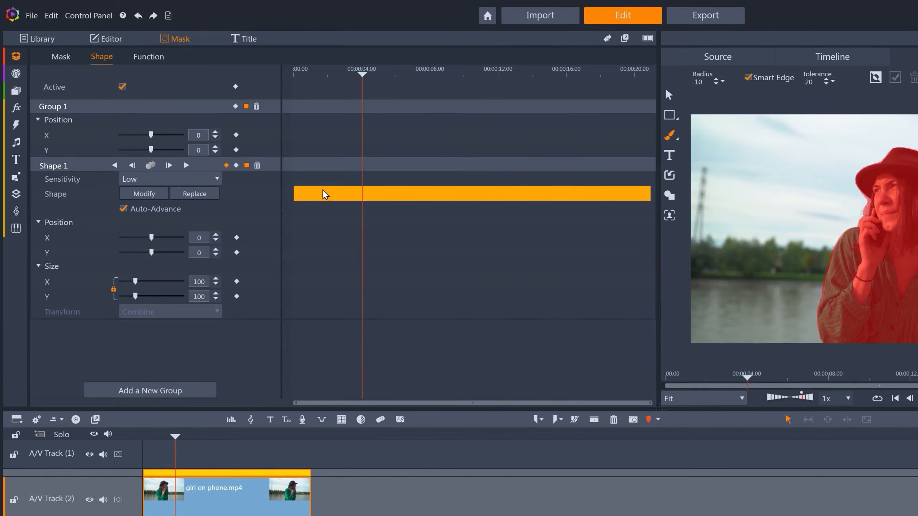
left_click(199, 183)
left_click(198, 183)
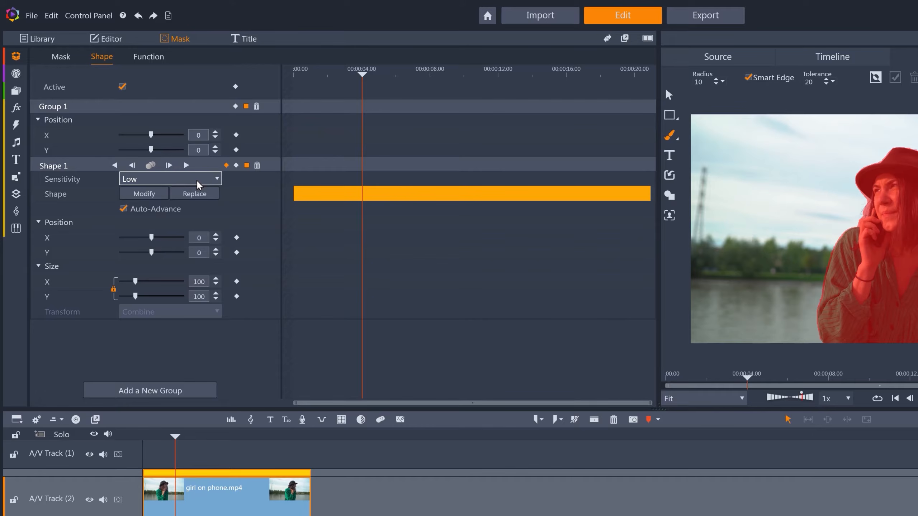
left_click(206, 197)
left_click_drag(178, 75, 341, 76)
left_click_drag(306, 77, 304, 77)
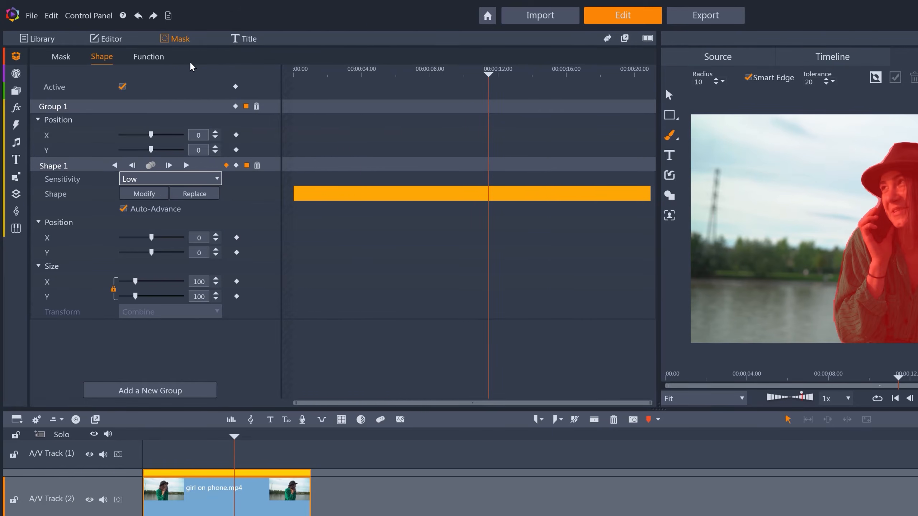
Step: Assign Color Correction to the masked woman with Exposure 14 and Vibrance 34
left_click(156, 59)
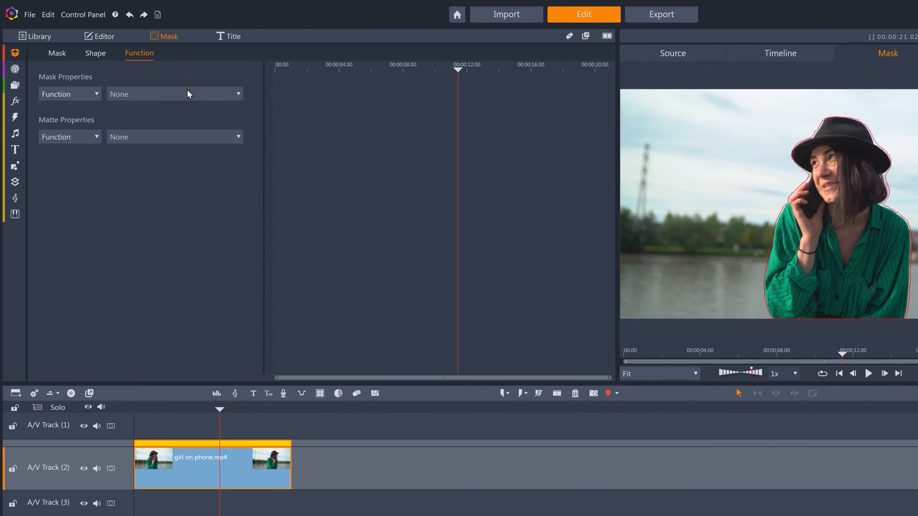
left_click(188, 92)
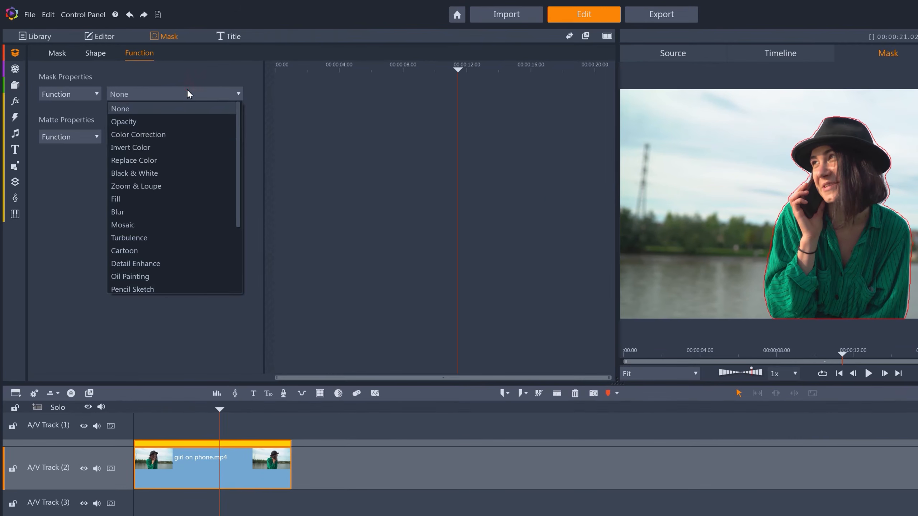
left_click(173, 134)
left_click_drag(140, 165, 145, 165)
left_click_drag(141, 275, 153, 274)
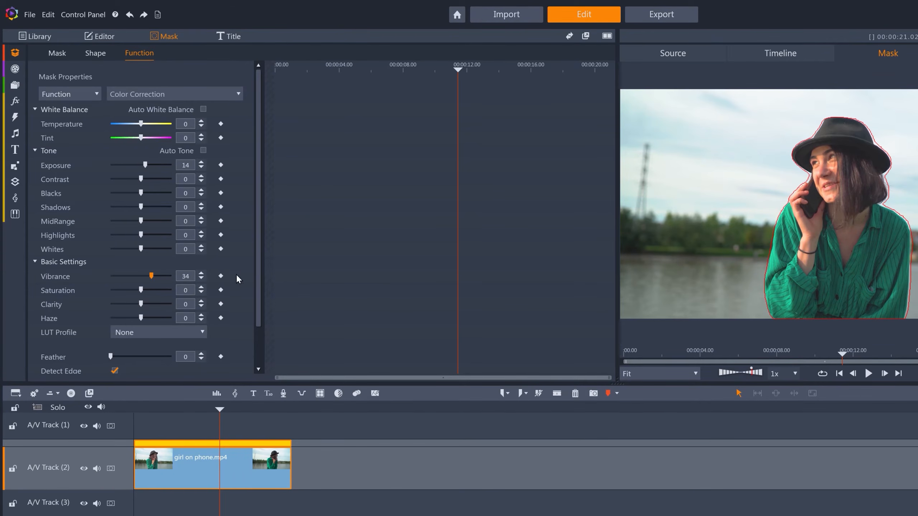
Step: Assign Color Correction to the matte background with Saturation -52 and play back the result
left_click_drag(260, 274, 260, 342)
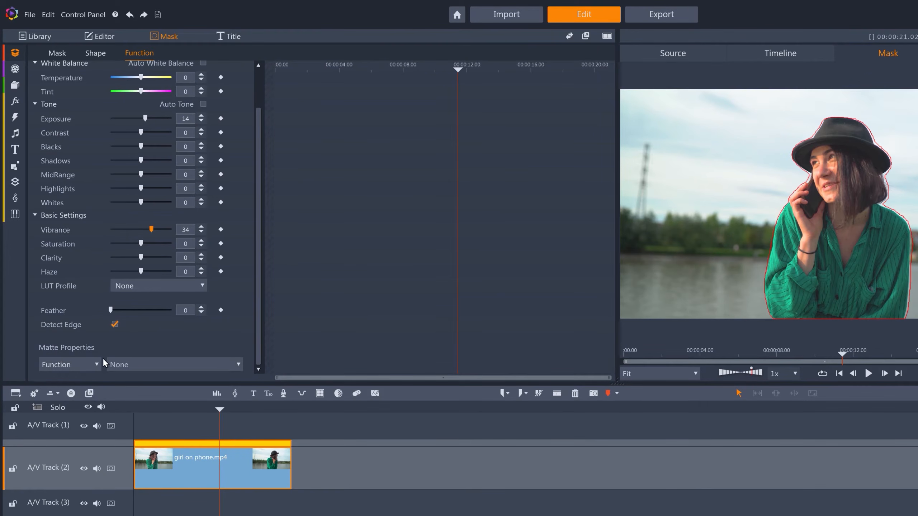
left_click(134, 364)
left_click(150, 405)
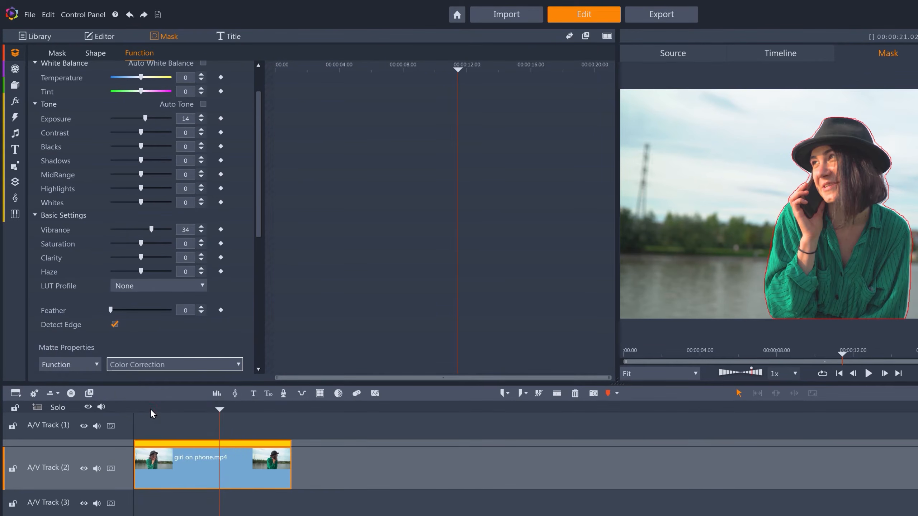
left_click_drag(257, 226, 267, 354)
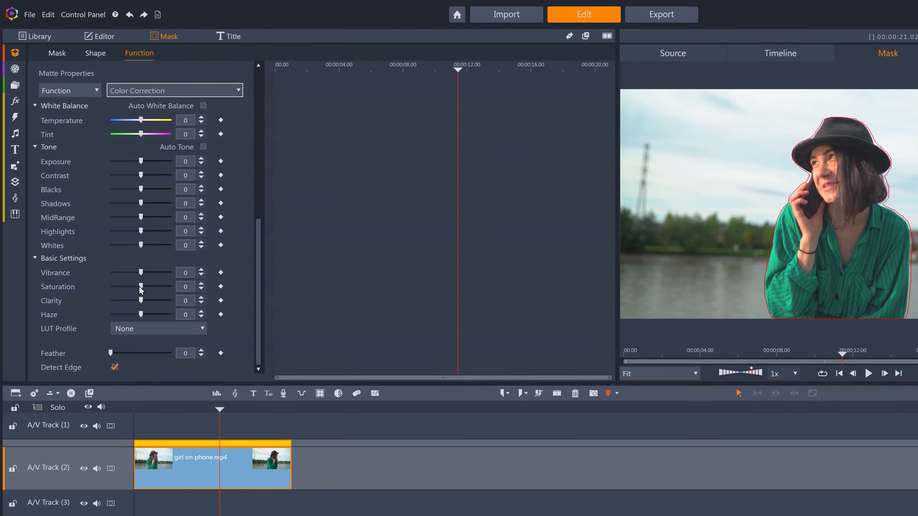
left_click_drag(140, 285, 123, 286)
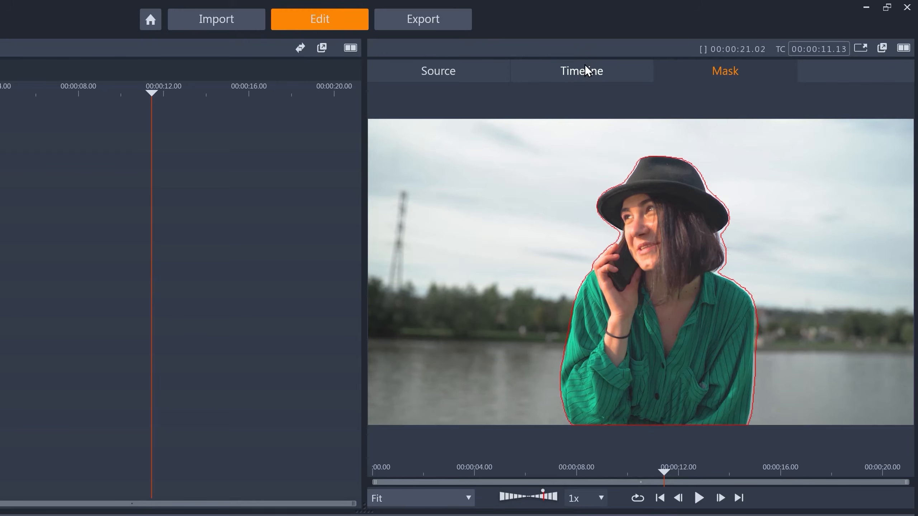
left_click(585, 70)
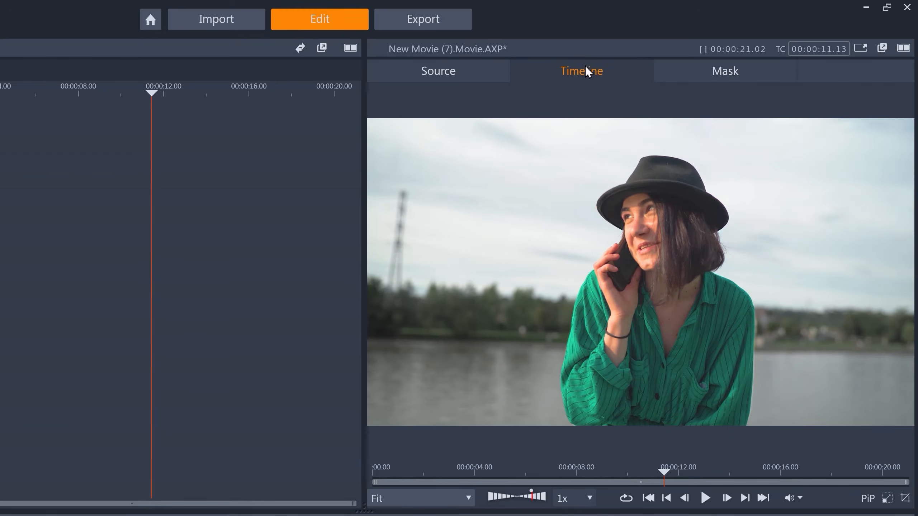
left_click(706, 501)
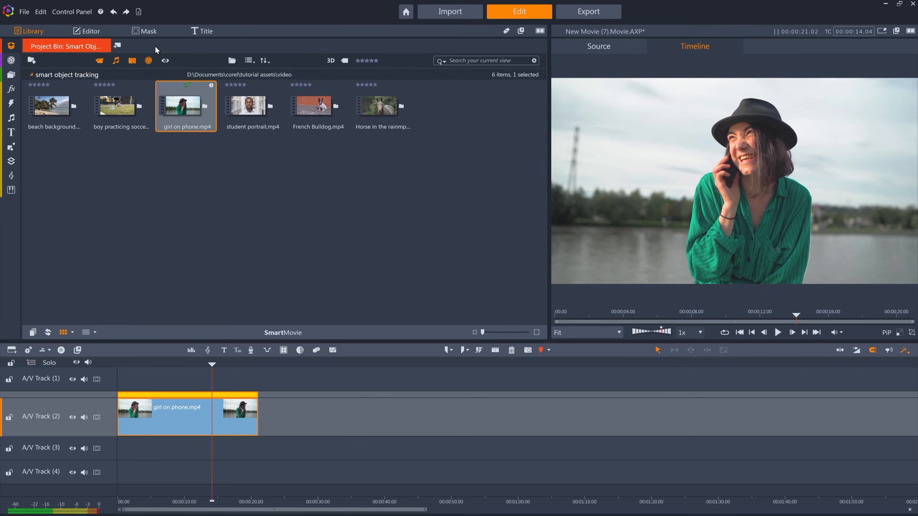
Step: Change the matte background's function to Blur with horizontal and vertical amounts of 7
left_click(144, 31)
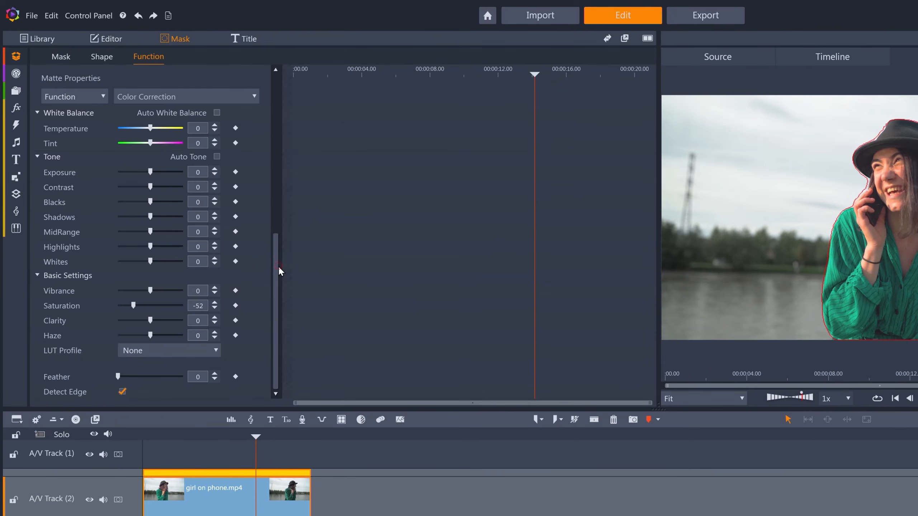
left_click_drag(278, 265, 271, 237)
left_click(167, 162)
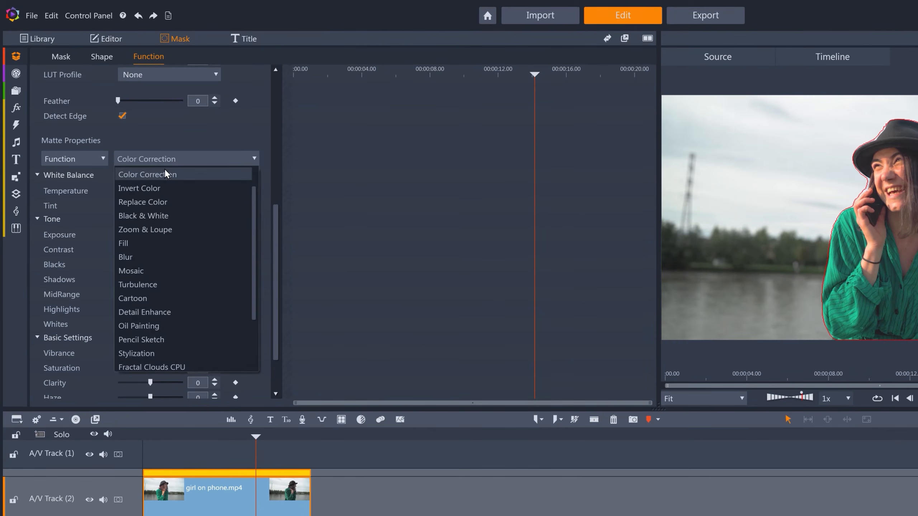
left_click(144, 257)
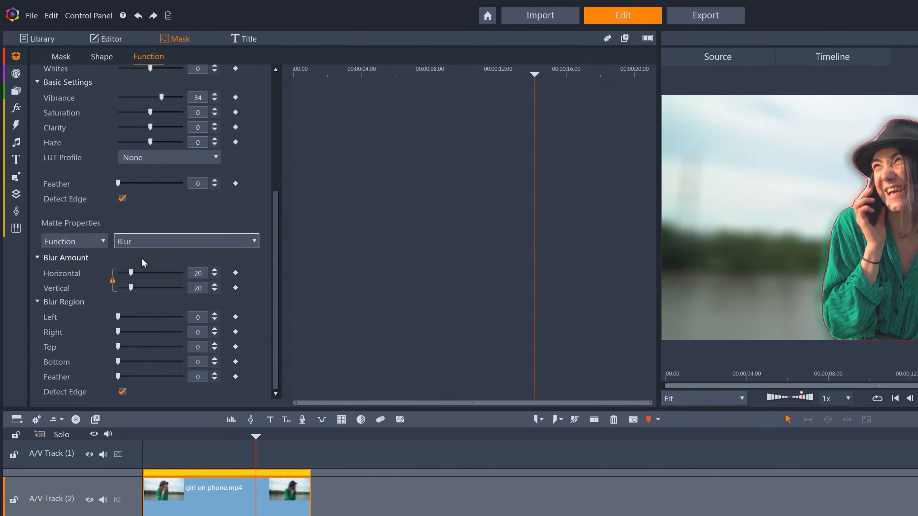
left_click_drag(130, 273, 120, 273)
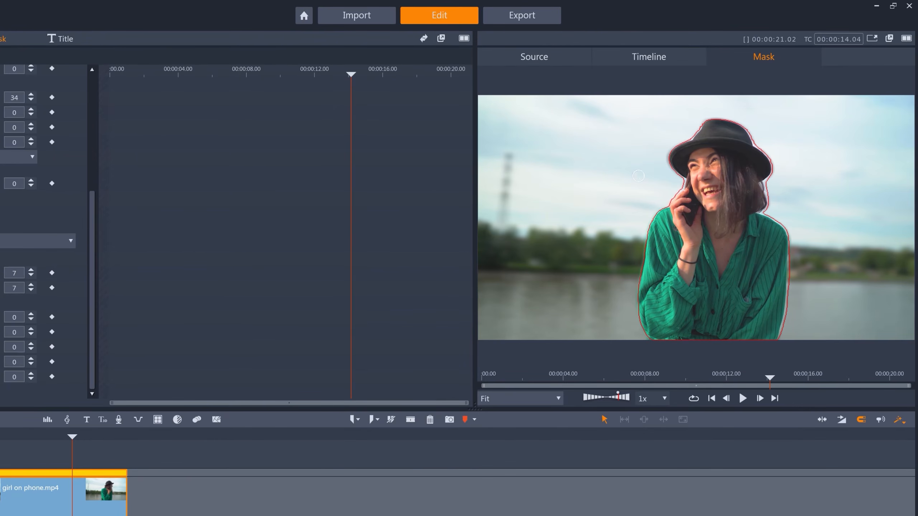
Step: Slightly raise the background blur's Feather to soften the edge around the woman, and check the result at 00:00:10.19
left_click(649, 63)
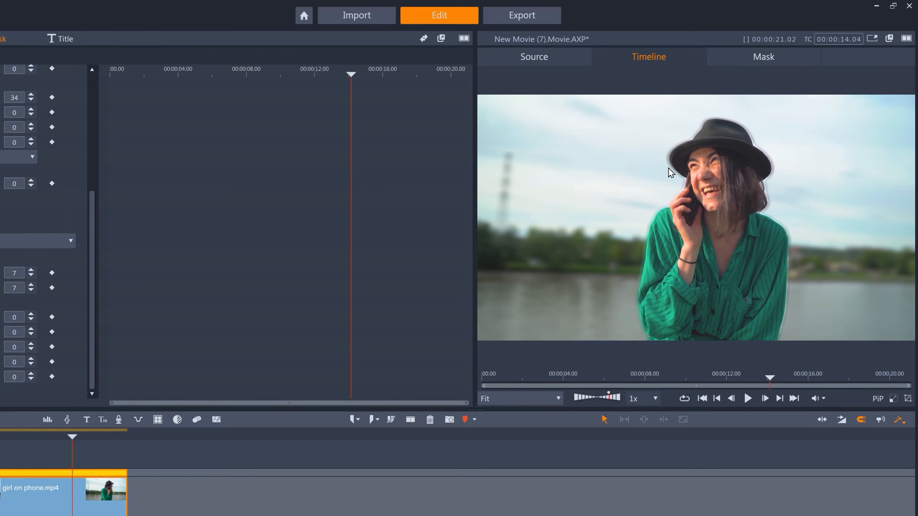
left_click(741, 58)
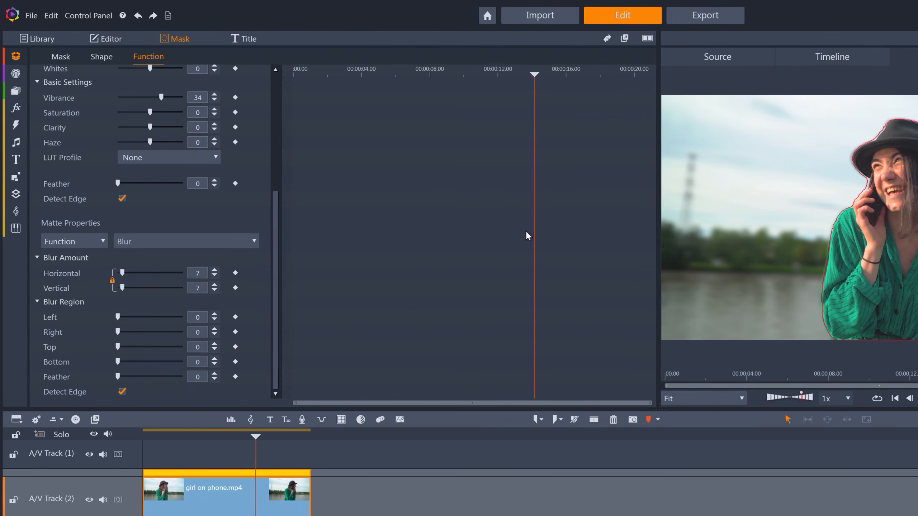
left_click_drag(119, 377, 122, 376)
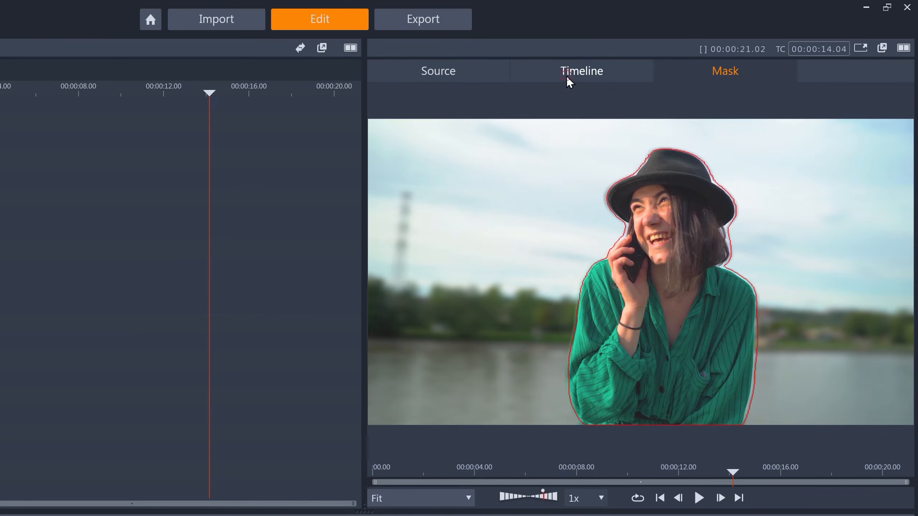
left_click(567, 78)
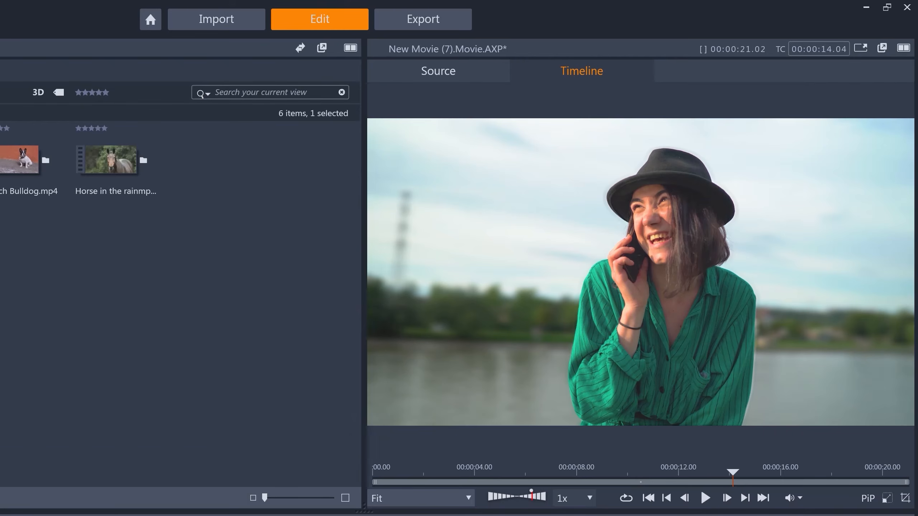
left_click_drag(733, 472, 644, 472)
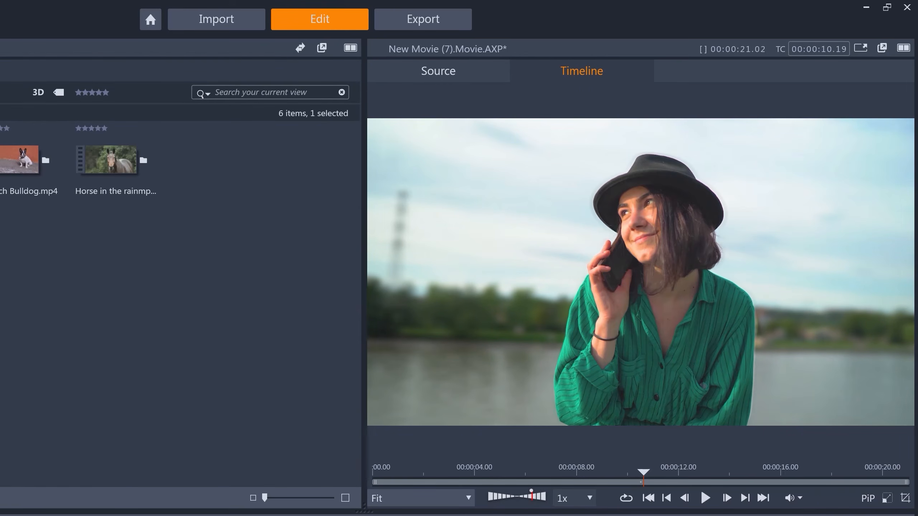
Step: Play back the blurred background, and change the matte background's function to Fill using the pale sky color sampled beside the woman
left_click(706, 500)
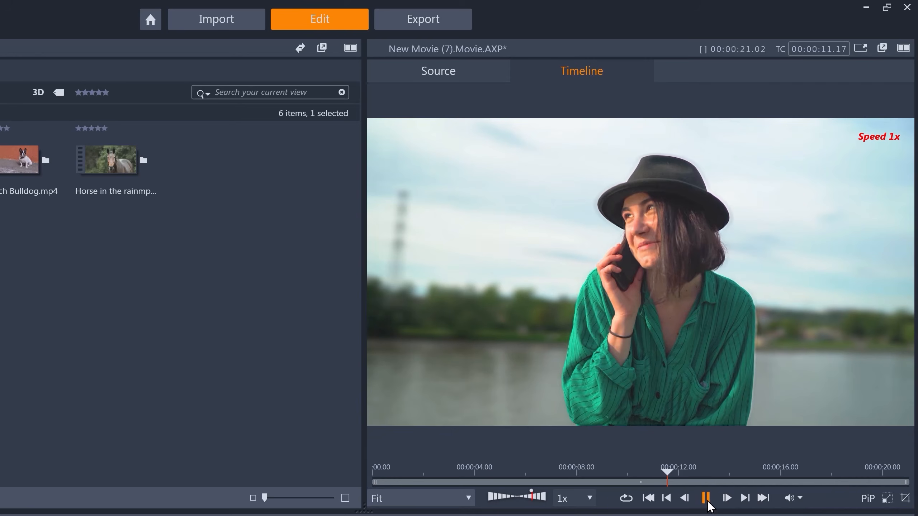
left_click(706, 499)
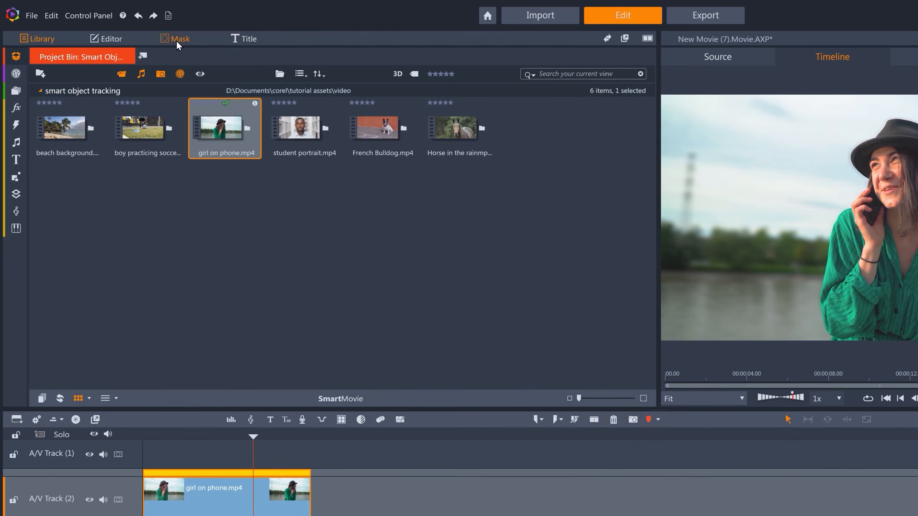
left_click(176, 40)
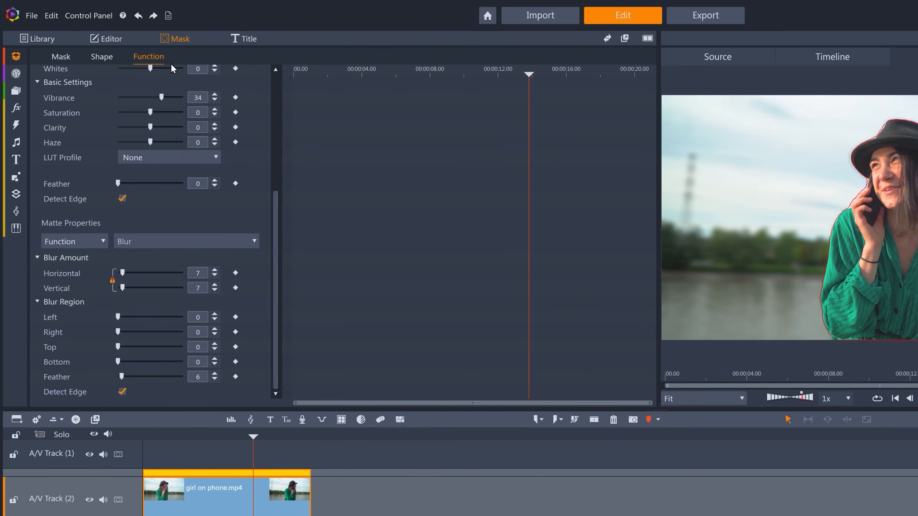
left_click(149, 242)
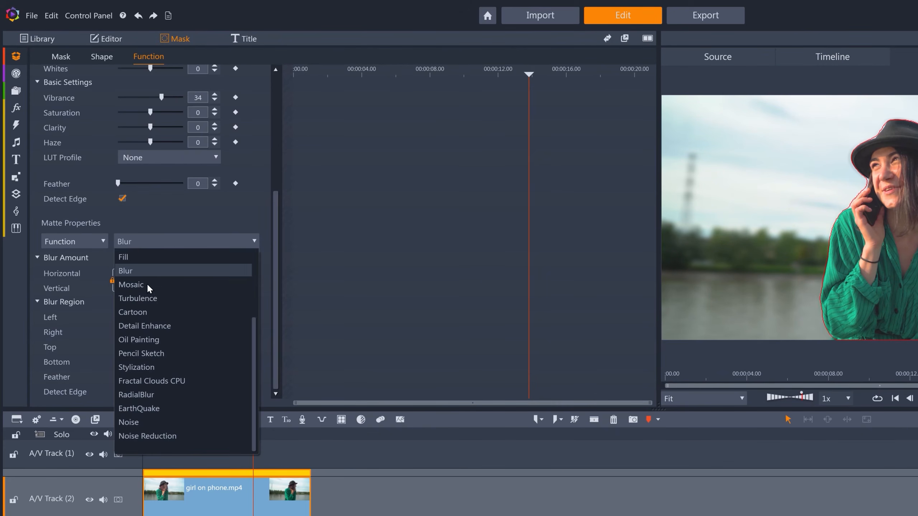
left_click(143, 257)
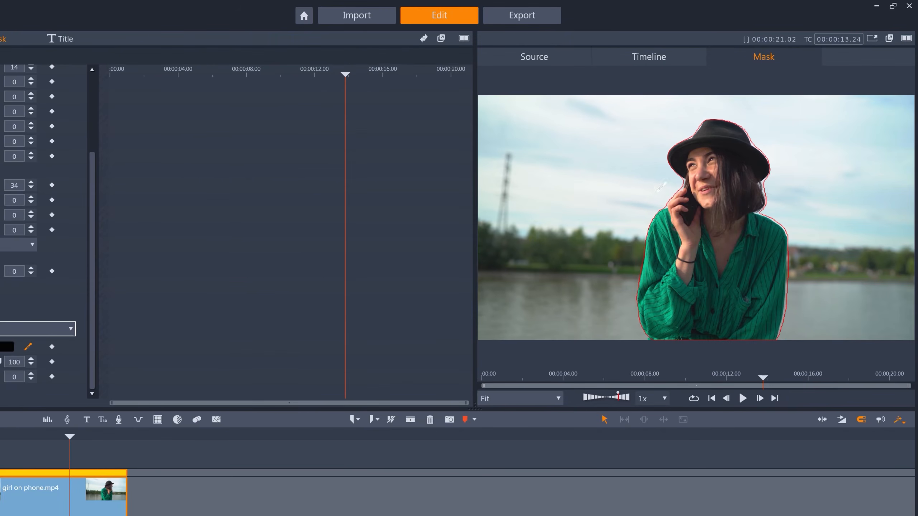
left_click(679, 184)
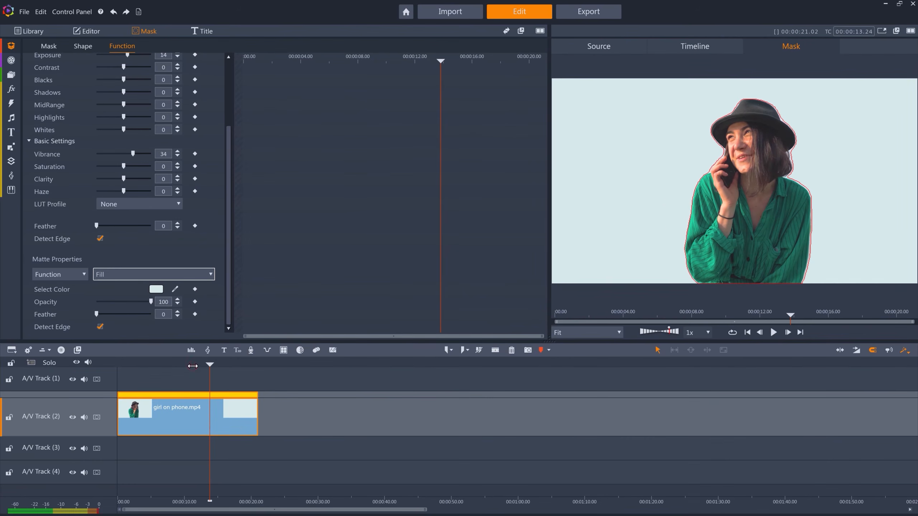
Step: Set the matte fill's Feather to 2, turn off its Detect Edge option, and play back the result on the timeline
left_click(50, 436)
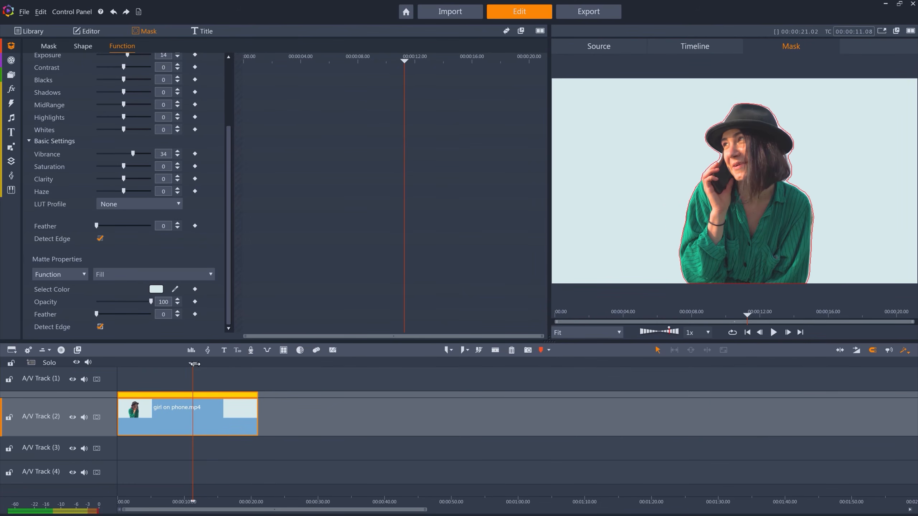
left_click(683, 49)
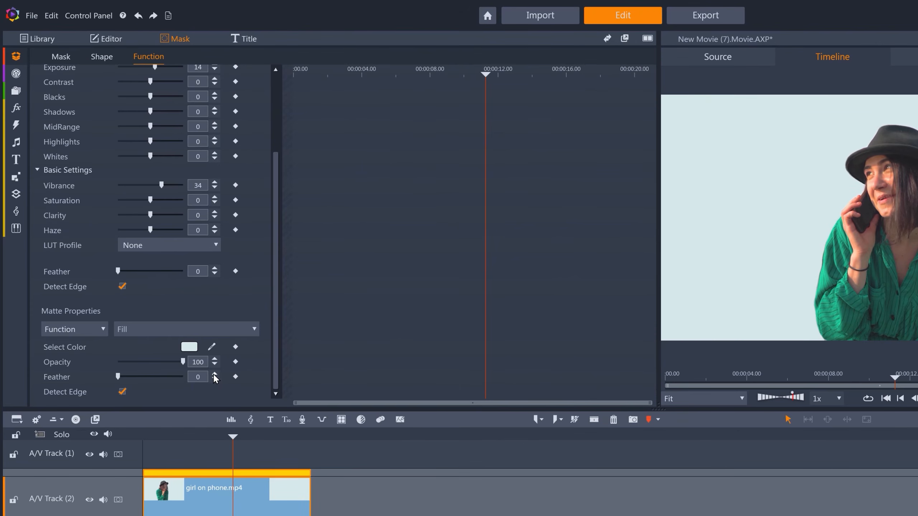
left_click(215, 373)
left_click(120, 391)
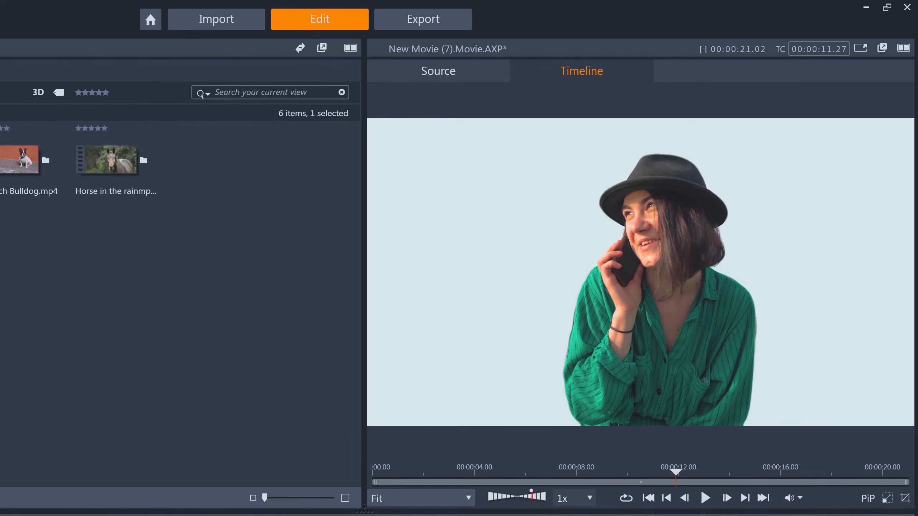
key("space")
key("space")
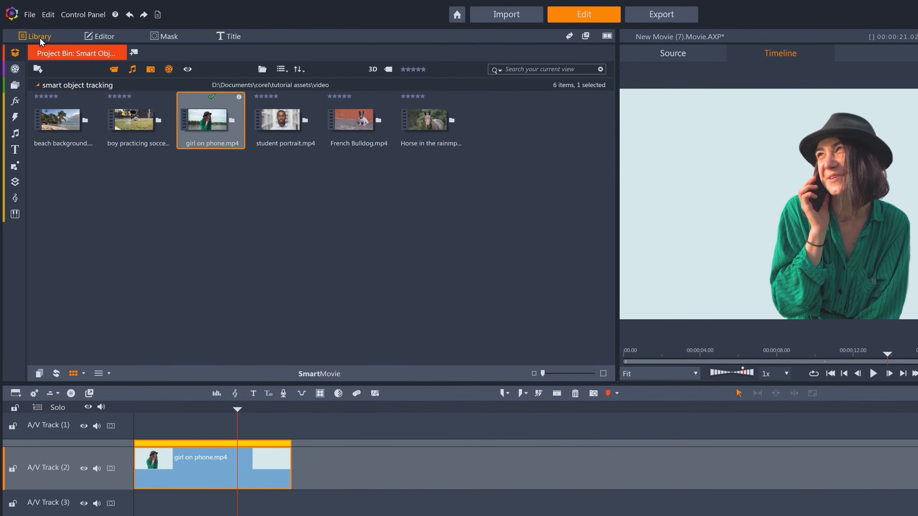
Step: Try a matte fill Feather of 21 with Detect Edge on and off, and restore the Feather to 2 with Detect Edge off
left_click(159, 35)
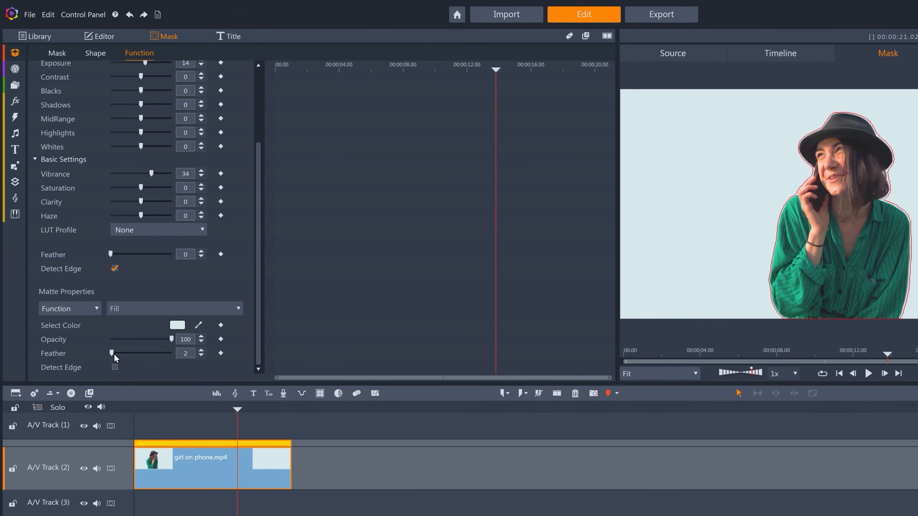
left_click_drag(114, 354, 126, 353)
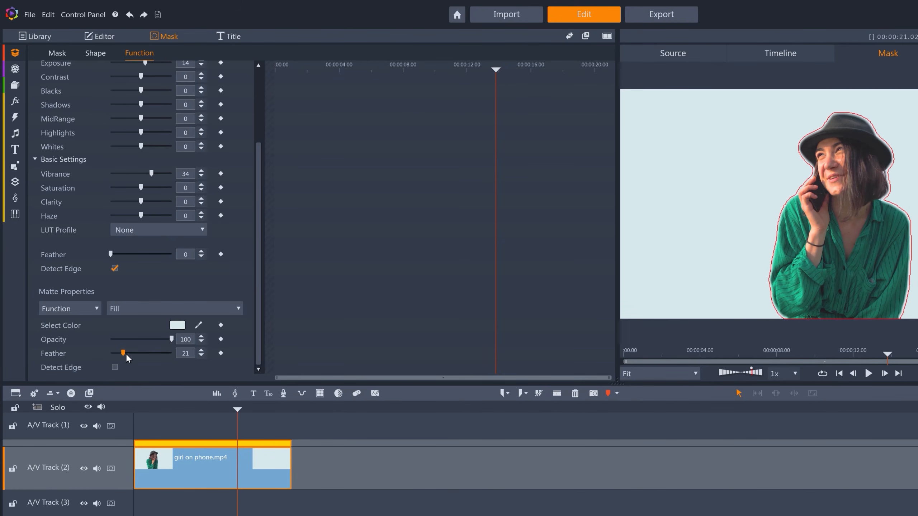
left_click(114, 368)
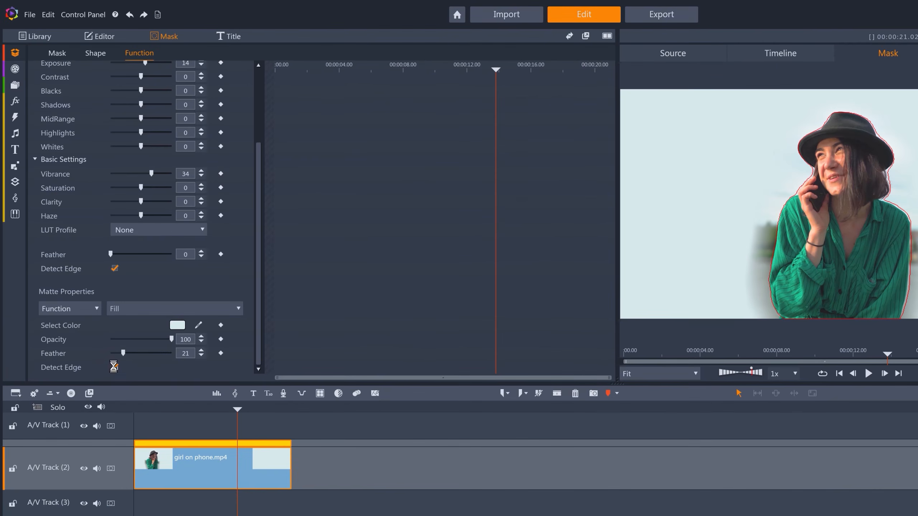
left_click(114, 367)
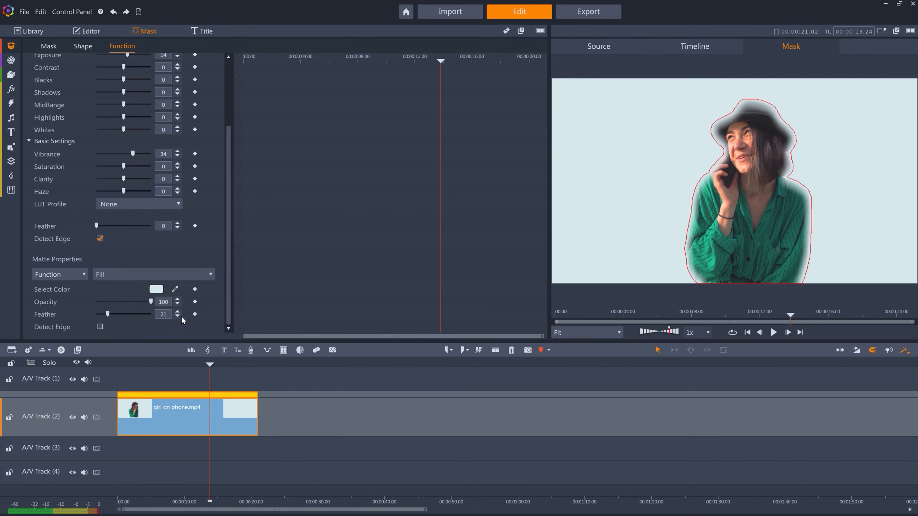
type("2")
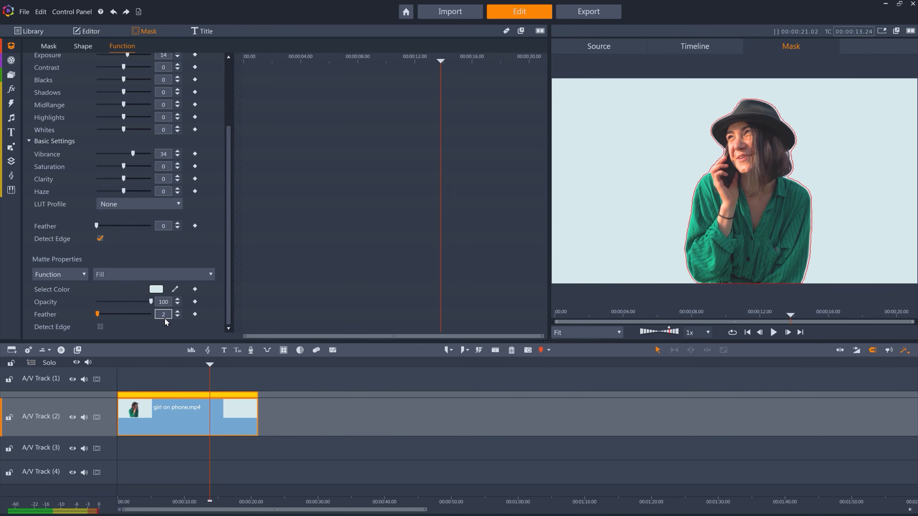